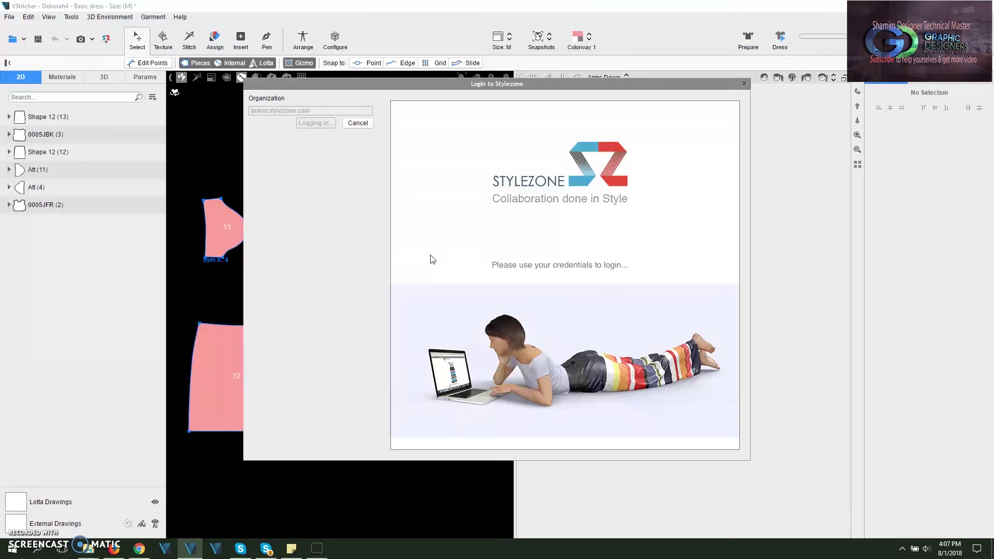
# Step: Move the blank popup aside and dismiss the network timeout message
pyautogui.click(364, 147)
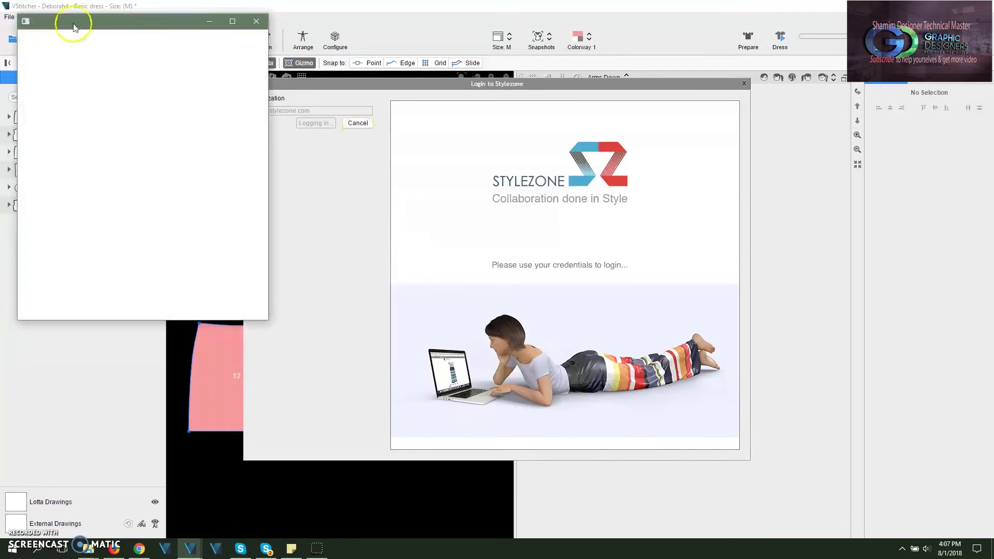
pyautogui.moveTo(74, 28); pyautogui.dragTo(173, 152)
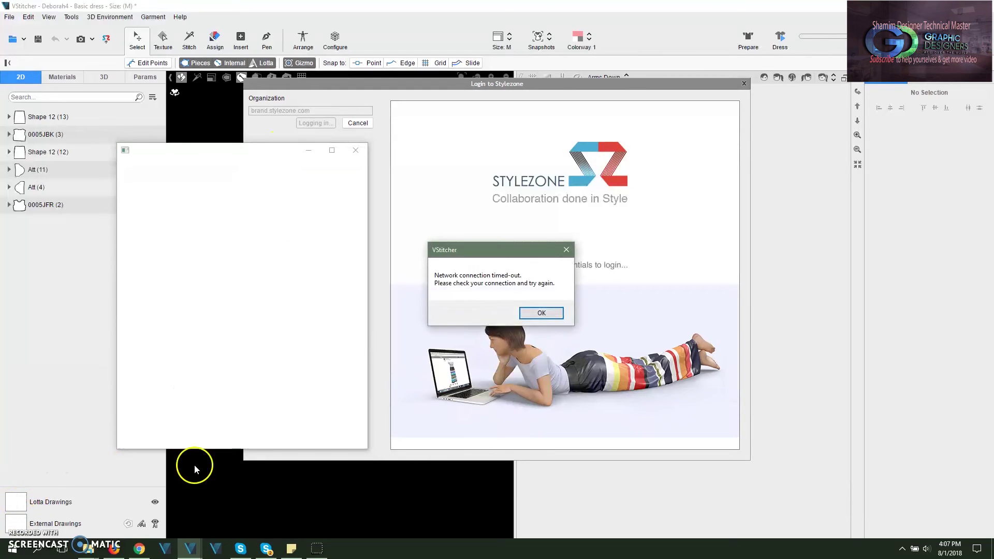
pyautogui.click(541, 313)
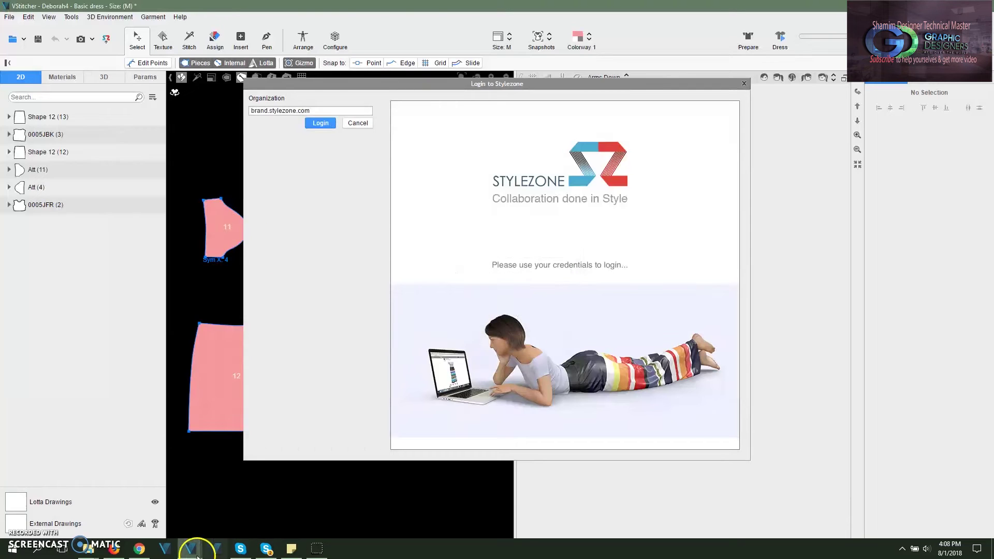
# Step: In the Login to Stylezone window, enter the account e-mail and the password
pyautogui.moveTo(190, 548)
pyautogui.click(247, 513)
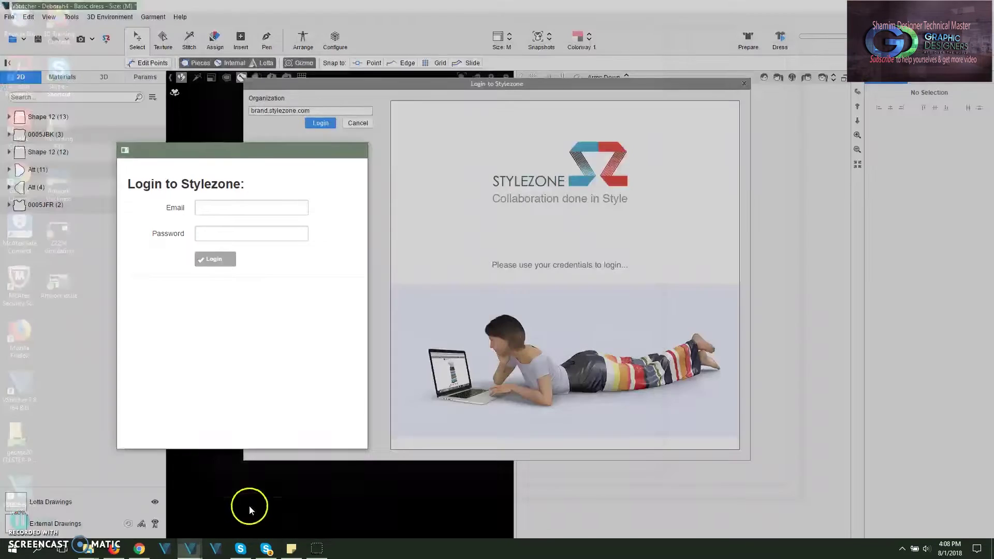
pyautogui.click(206, 207)
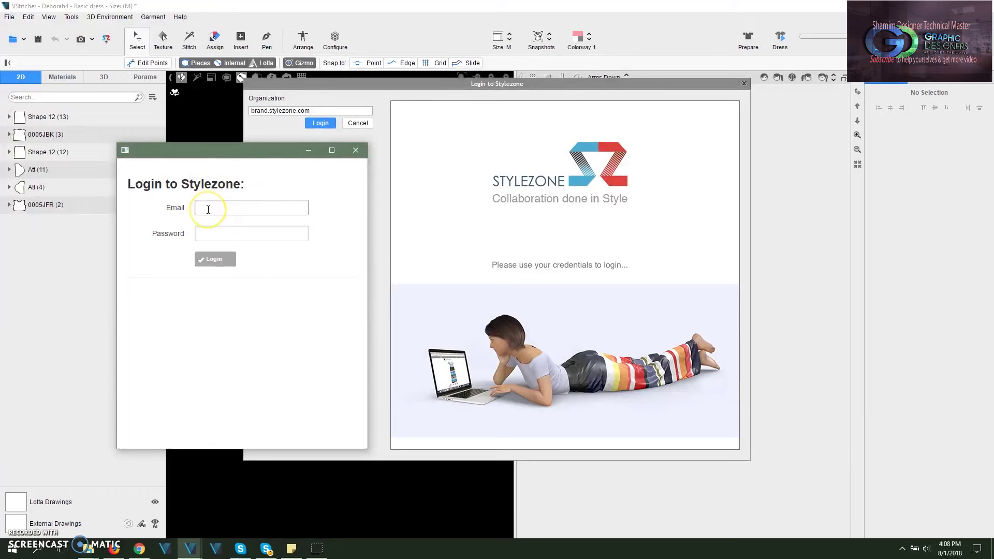
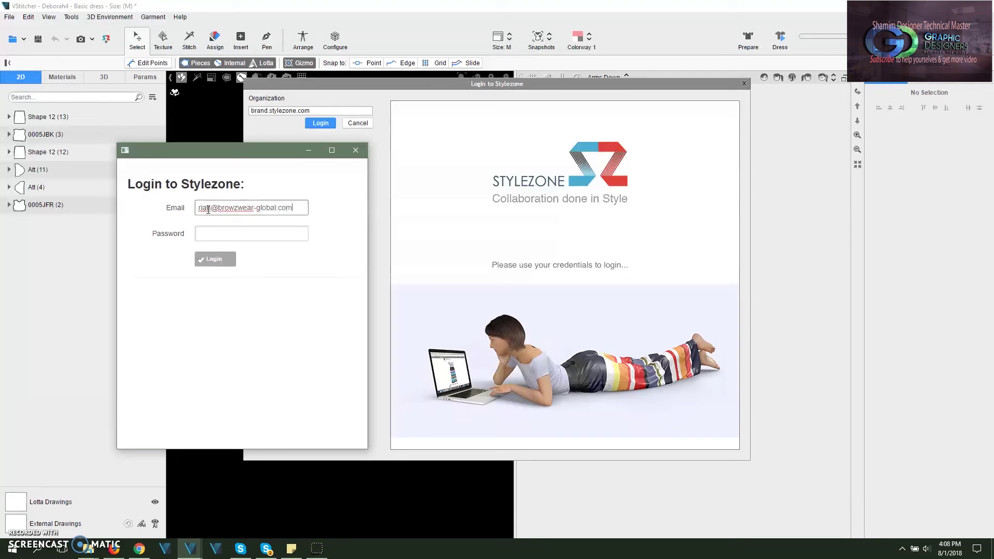
pyautogui.press('Tab')
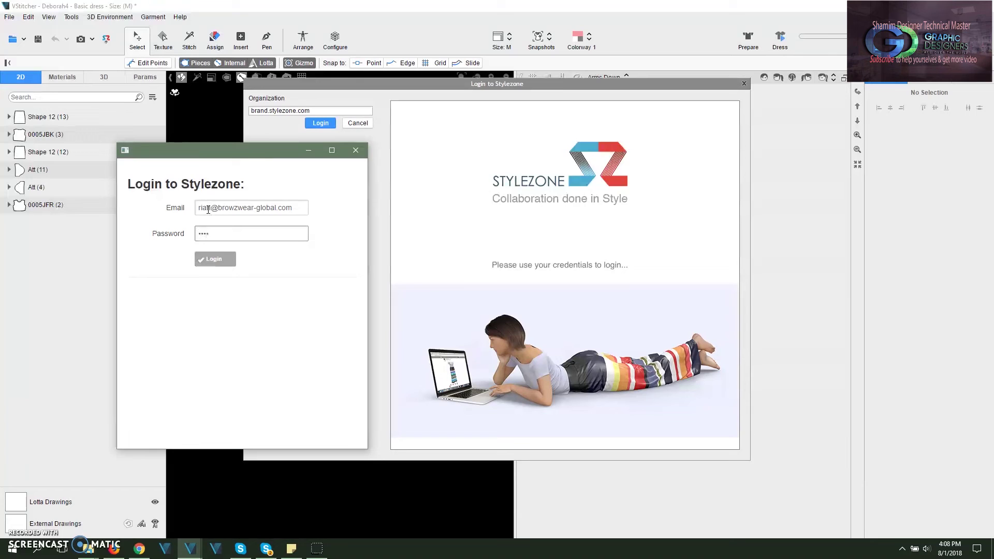
# Step: Log in to Stylezone and return to the Share dialog
pyautogui.click(210, 263)
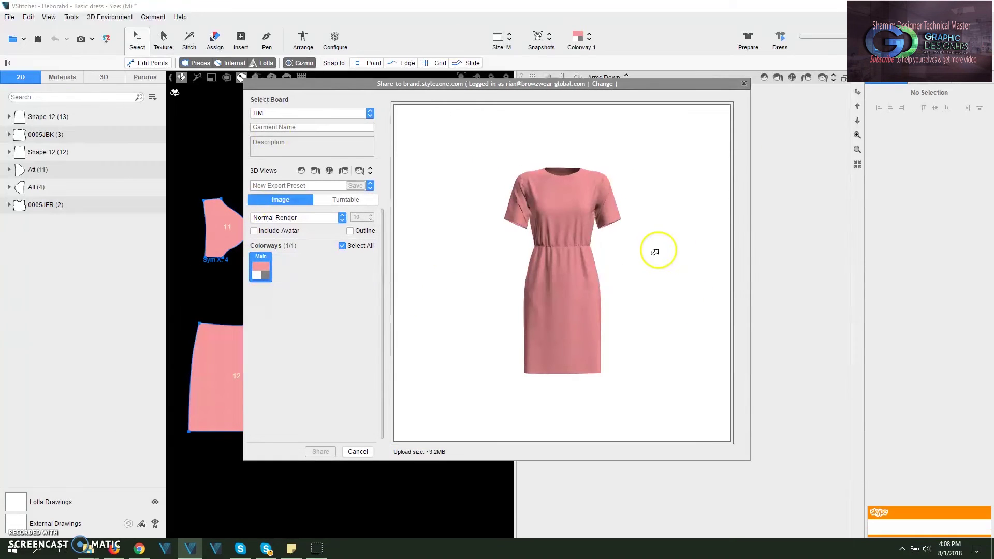
pyautogui.scroll(3, 566, 295)
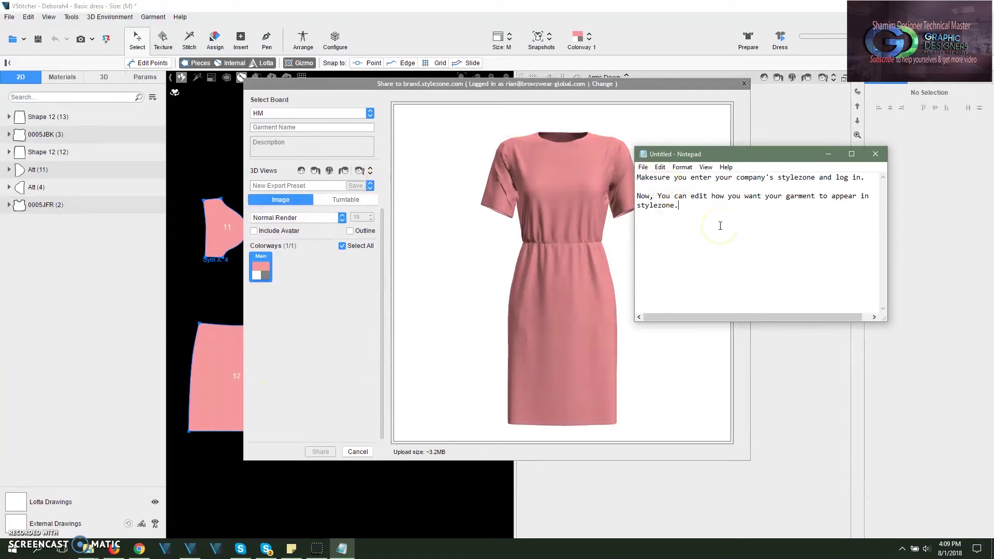
pyautogui.moveTo(678, 206); pyautogui.dragTo(637, 196)
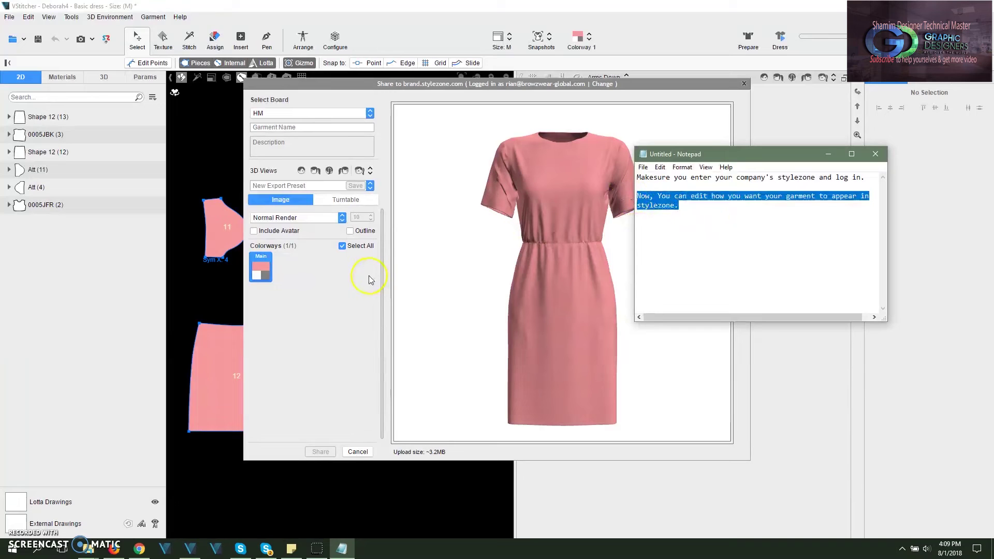
pyautogui.click(473, 236)
# Step: Rotate the pink dress preview and set the export to Turntable
pyautogui.moveTo(594, 290); pyautogui.dragTo(642, 255)
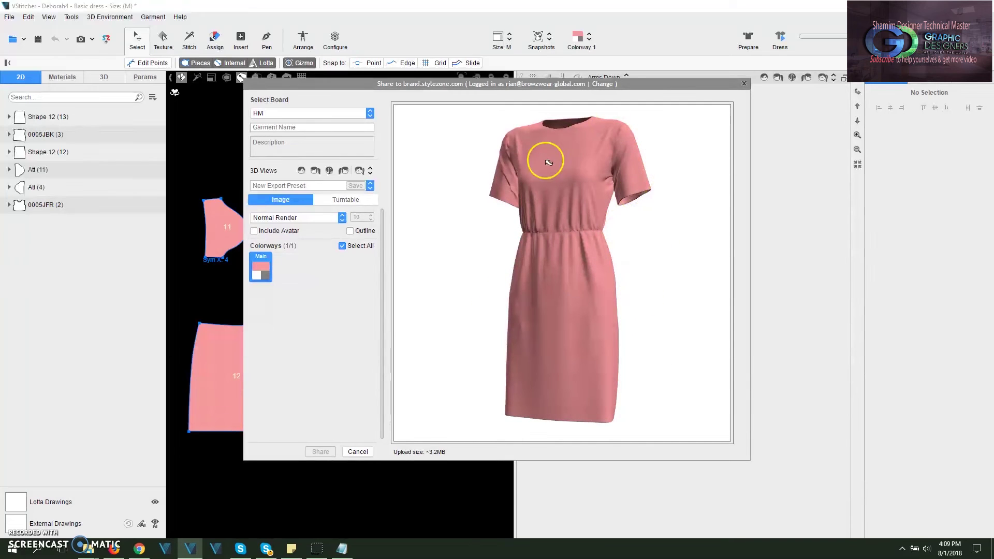
pyautogui.moveTo(546, 156); pyautogui.dragTo(622, 356)
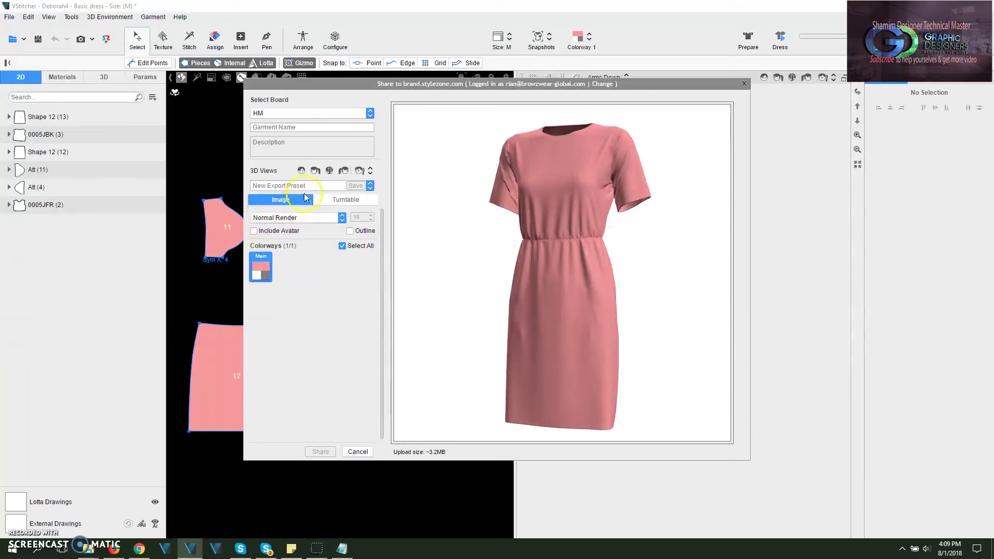
pyautogui.moveTo(619, 232); pyautogui.dragTo(499, 271)
pyautogui.moveTo(466, 321); pyautogui.dragTo(551, 328)
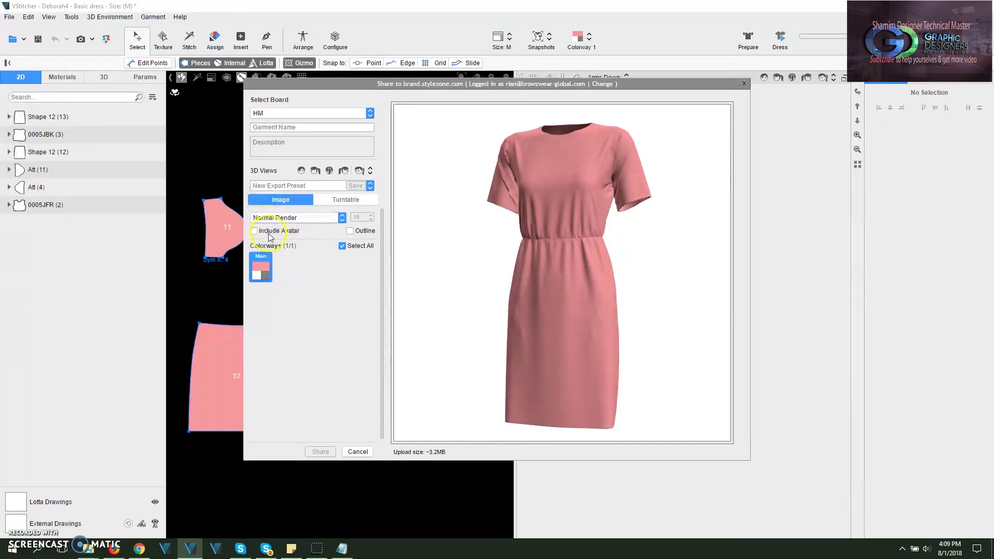
pyautogui.click(322, 203)
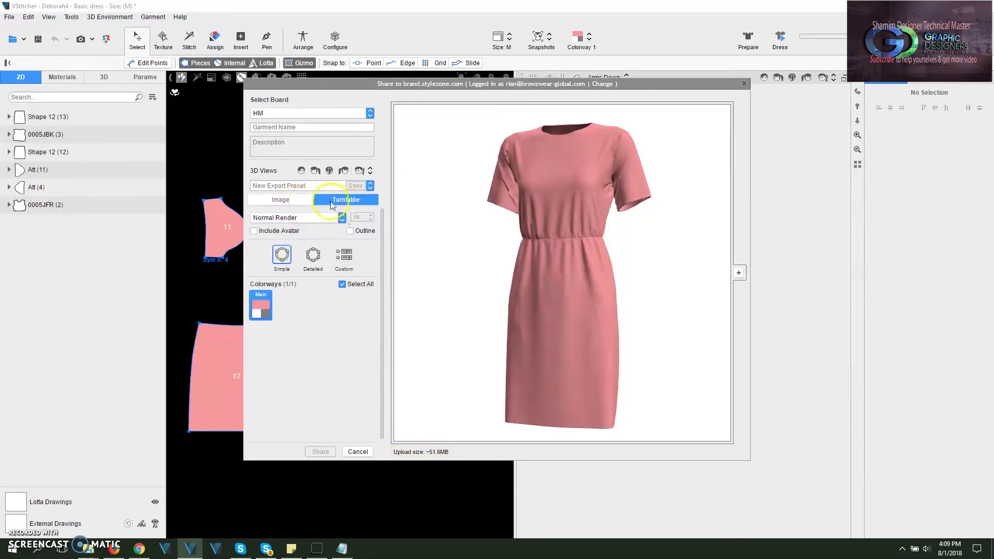
# Step: Try a Turntable export with Ray Trace Render and the Detailed option
pyautogui.click(294, 203)
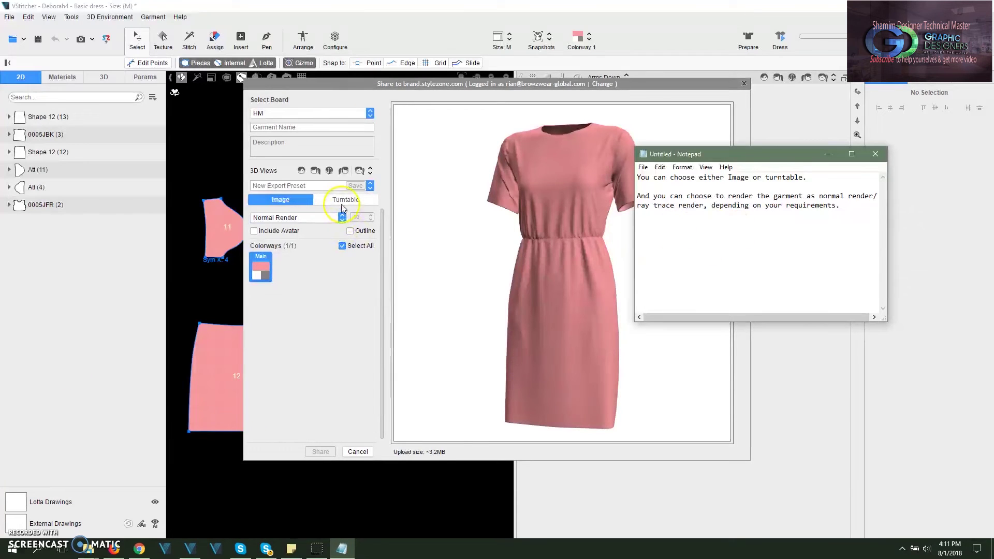
pyautogui.click(284, 202)
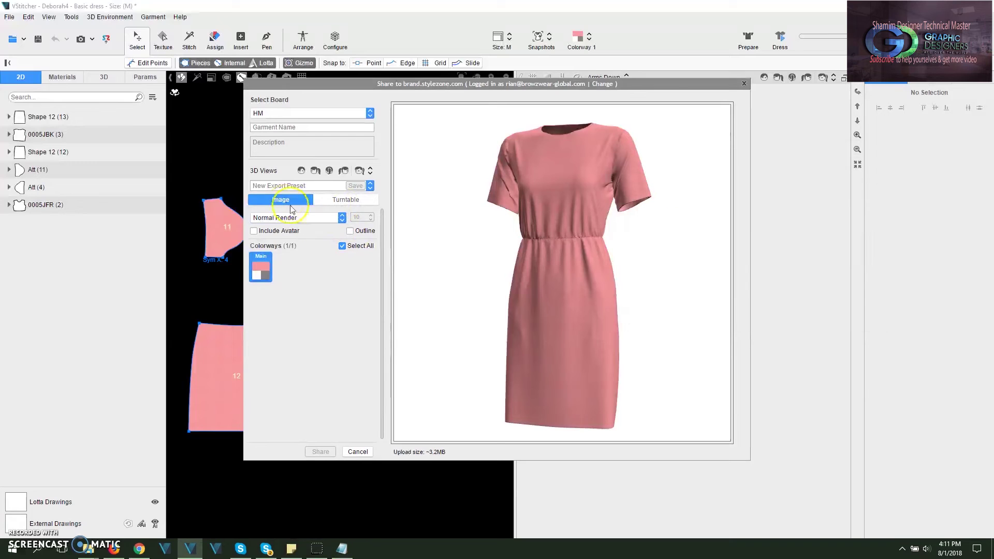
pyautogui.click(311, 217)
pyautogui.press('Escape')
pyautogui.click(332, 202)
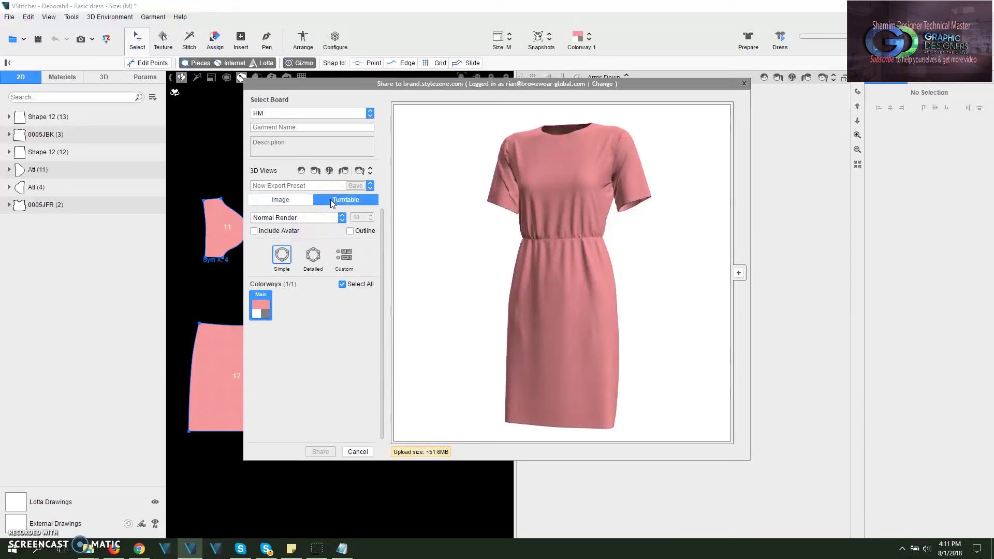
pyautogui.click(328, 218)
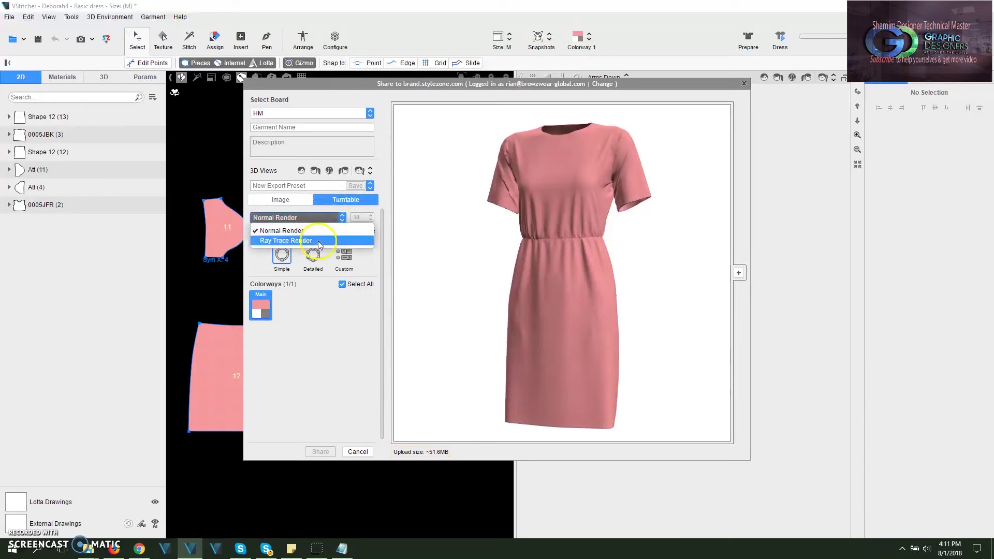
pyautogui.click(319, 242)
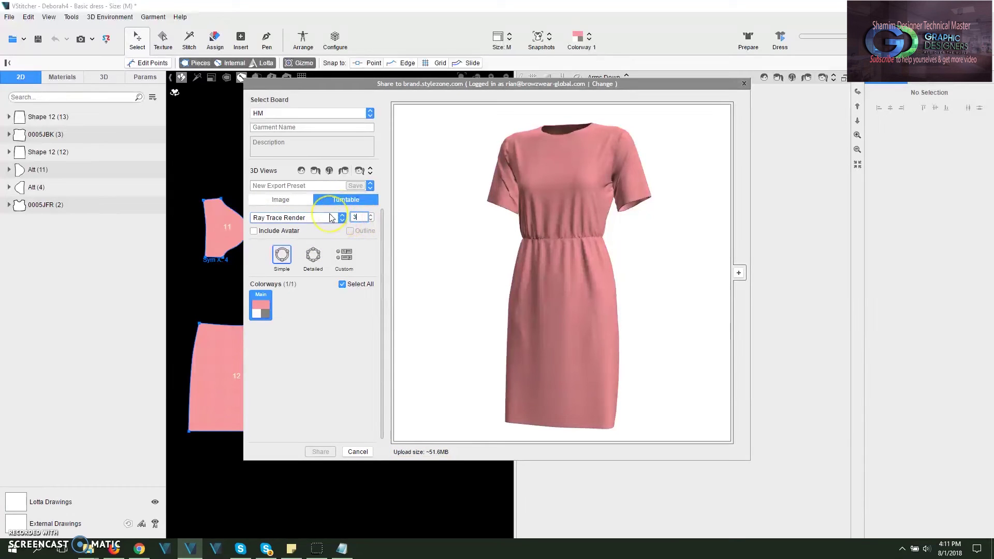
pyautogui.click(330, 239)
pyautogui.click(313, 255)
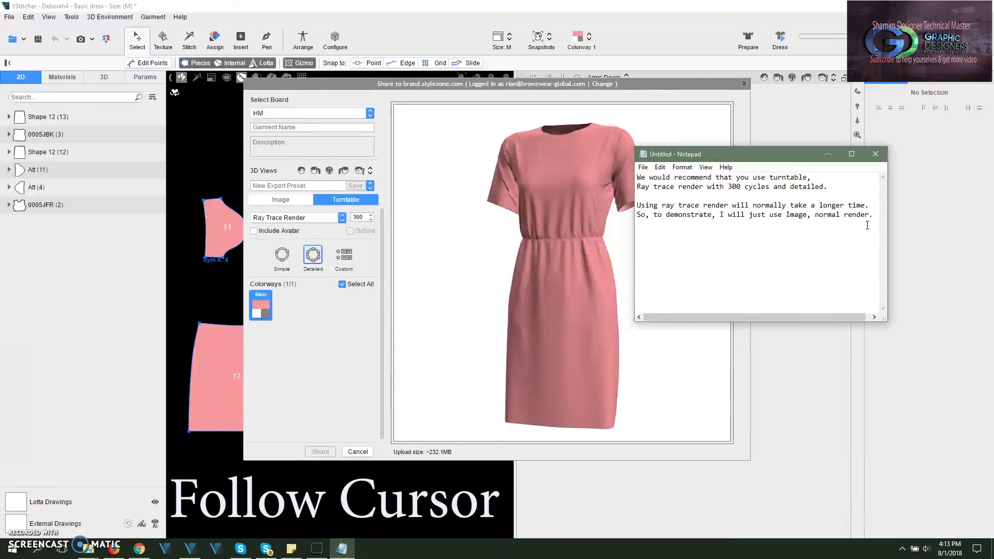
# Step: Switch the export back to Image with Normal Render
pyautogui.click(321, 324)
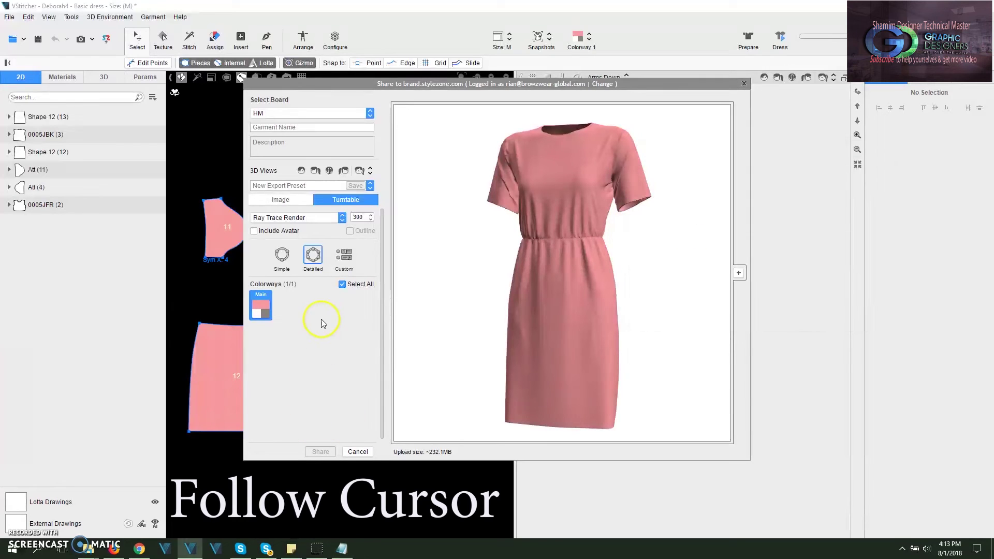
pyautogui.click(298, 201)
pyautogui.click(288, 218)
pyautogui.click(305, 231)
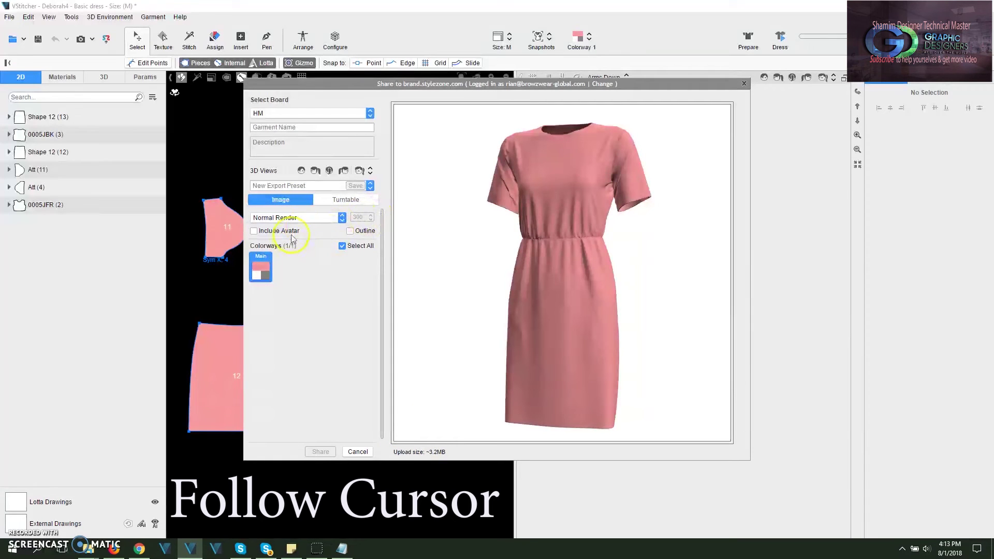
pyautogui.moveTo(693, 266); pyautogui.dragTo(440, 299)
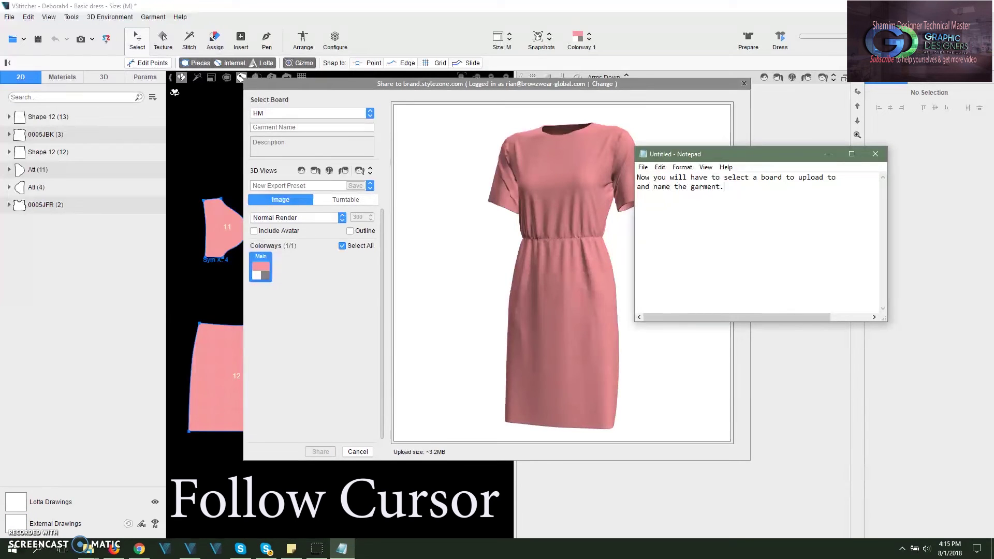
# Step: Choose the My Uploads board as the share destination
pyautogui.click(267, 114)
pyautogui.scroll(-6, 290, 186)
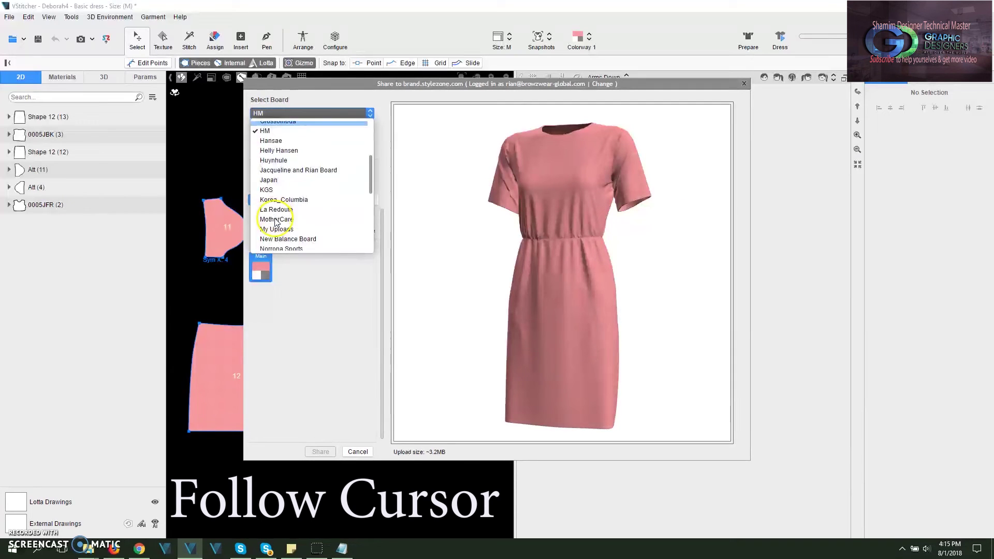
pyautogui.scroll(-4, 297, 193)
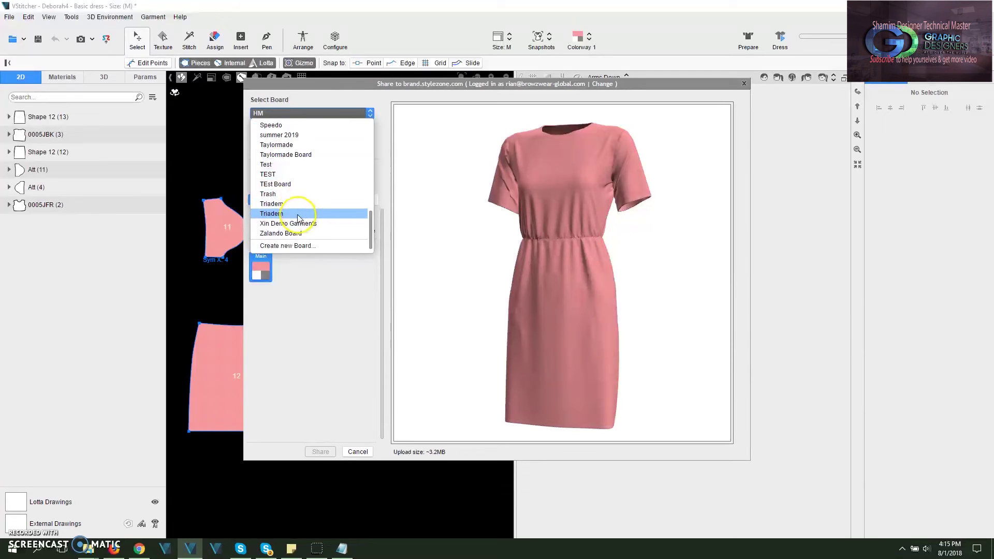
pyautogui.scroll(5, 288, 195)
pyautogui.click(288, 158)
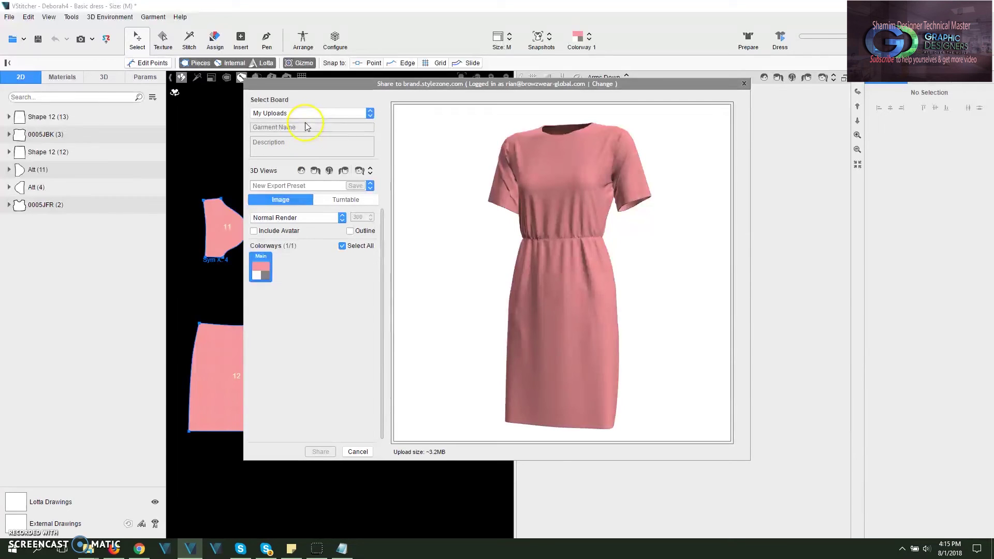
# Step: Name the garment TEST and turn the dress preview to face the front
pyautogui.click(304, 127)
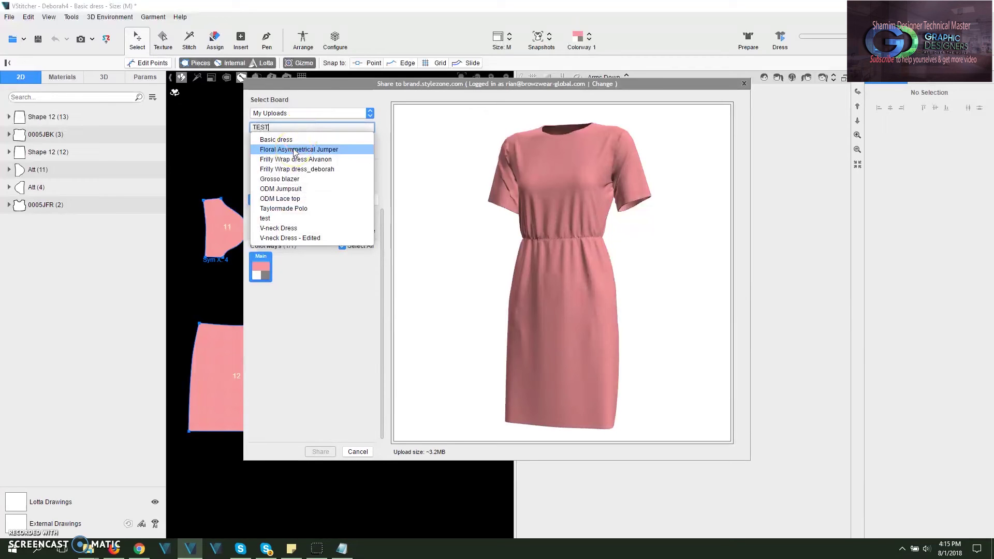
pyautogui.click(315, 312)
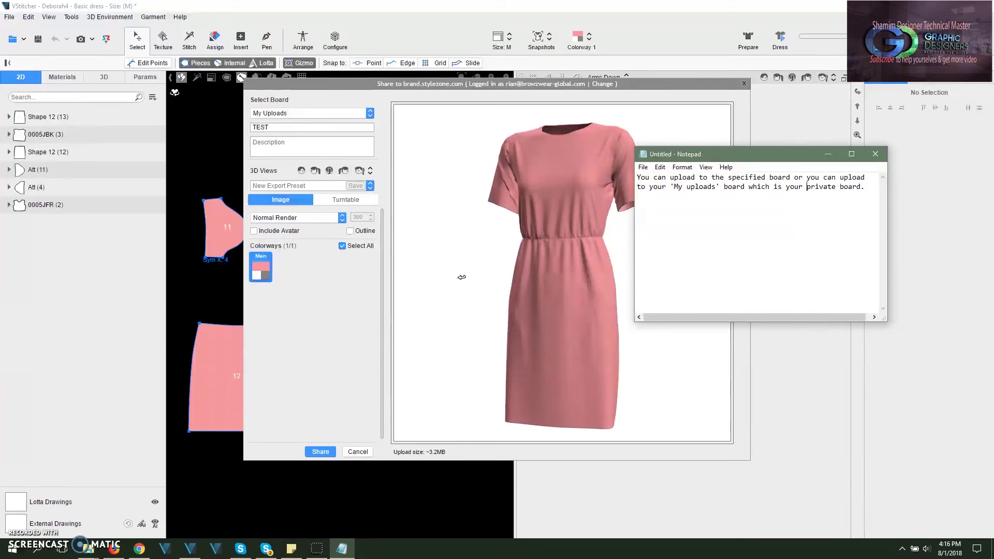
pyautogui.click(428, 309)
pyautogui.click(408, 393)
pyautogui.moveTo(583, 129); pyautogui.dragTo(507, 341)
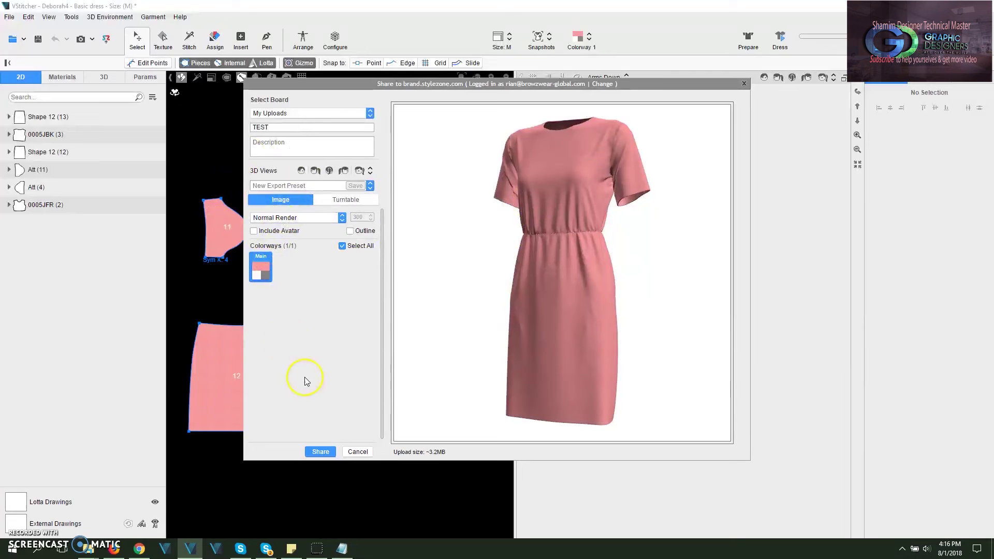
# Step: Share the pink dress to Stylezone as TEST and let the upload finish
pyautogui.click(324, 453)
pyautogui.click(324, 452)
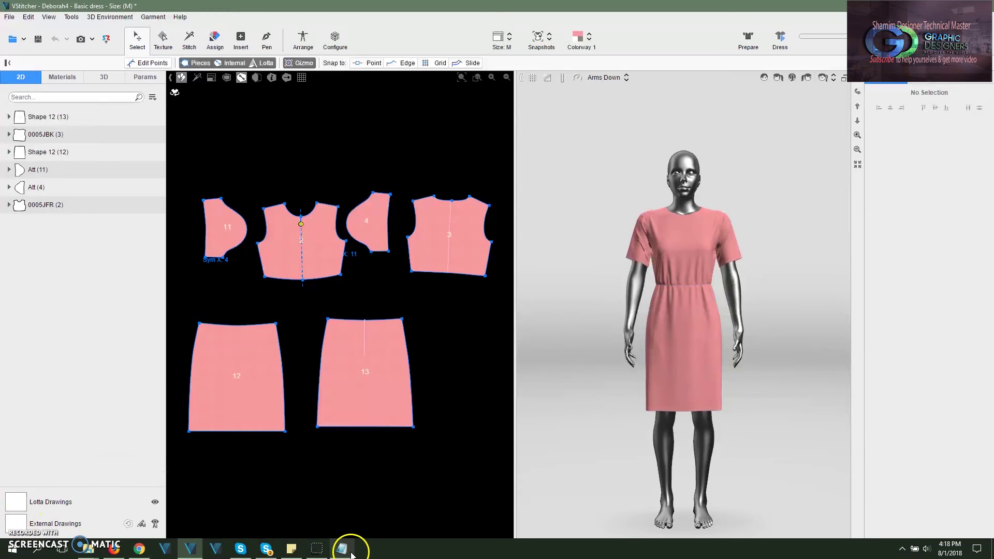
pyautogui.click(141, 548)
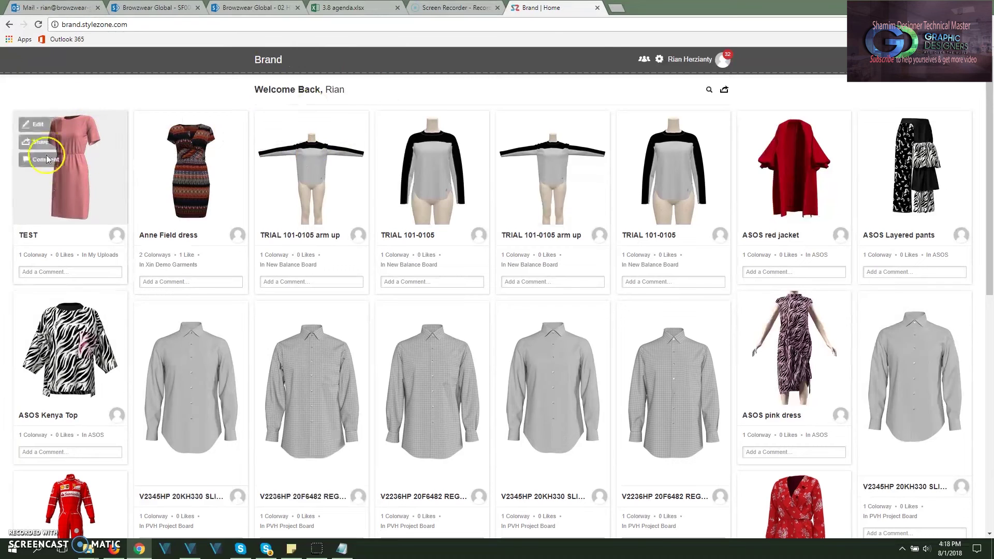
# Step: Open your Stylezone profile page from the user name in the header
pyautogui.click(705, 61)
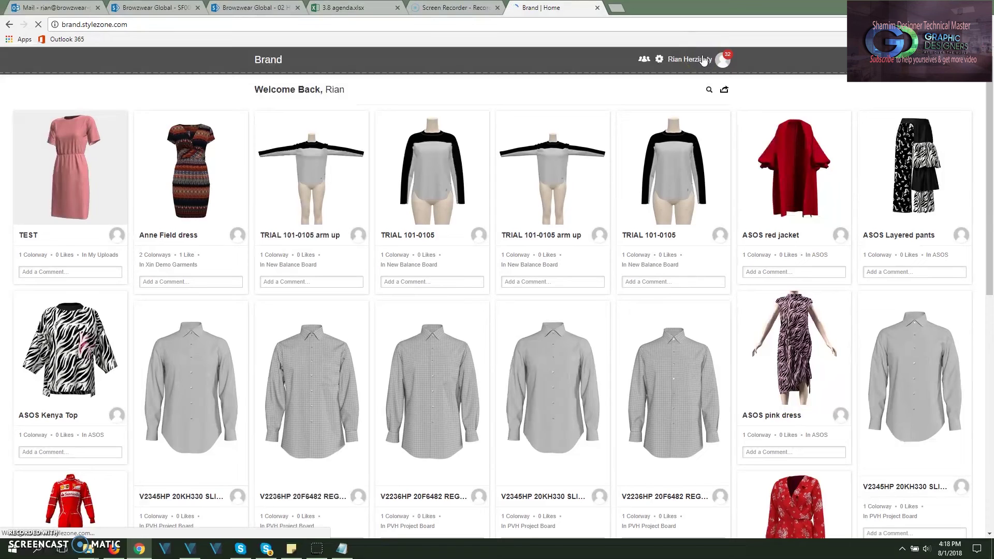
pyautogui.click(715, 64)
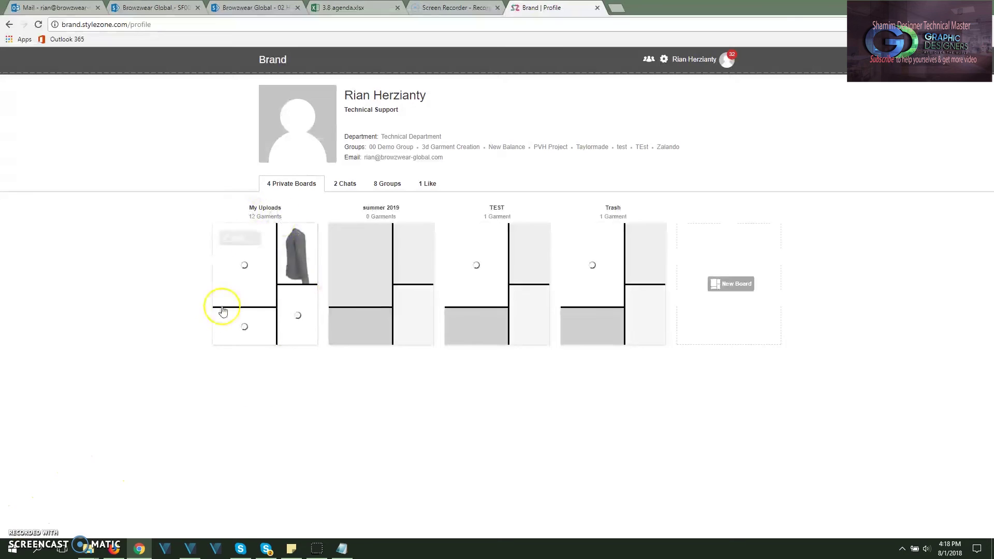
# Step: Open the My Uploads board and then the TEST garment's product page
pyautogui.click(273, 268)
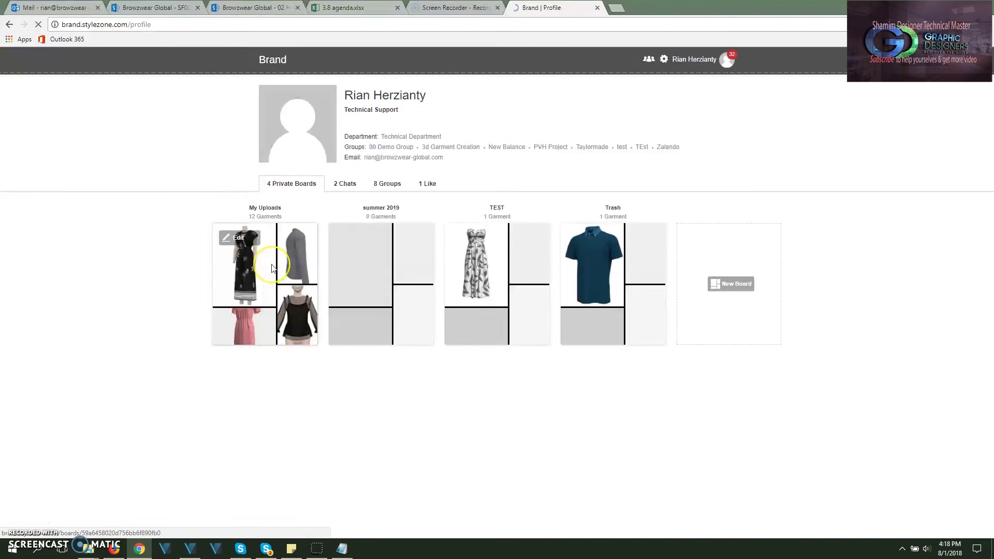
pyautogui.click(262, 269)
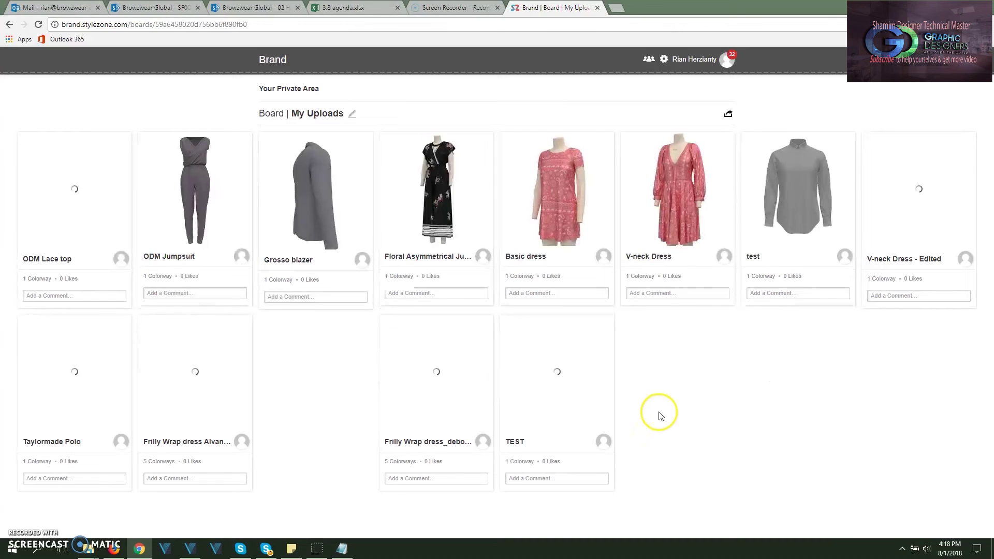
pyautogui.click(587, 352)
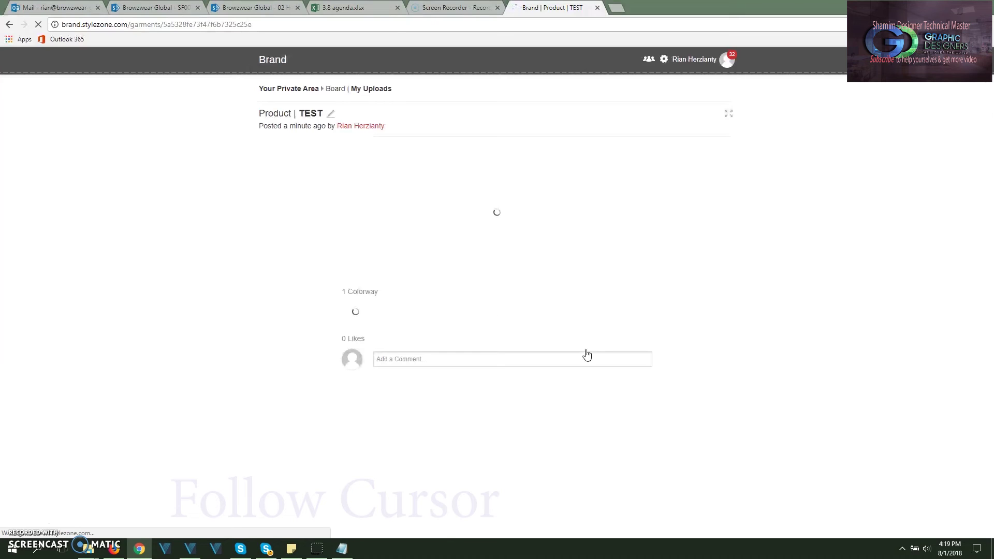
# Step: Let the TEST product page load and review the pink dress and its colorway
pyautogui.click(578, 362)
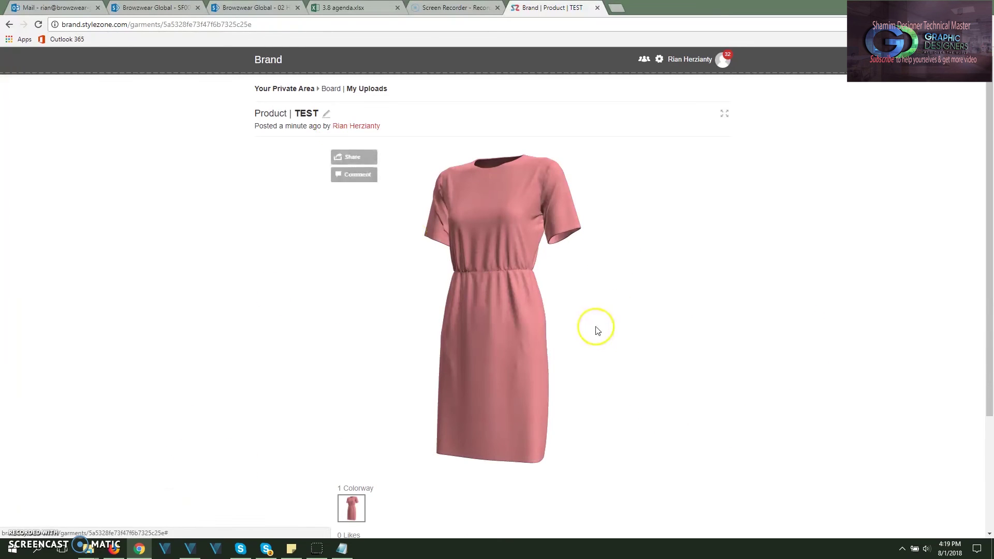
pyautogui.scroll(-3, 494, 293)
pyautogui.scroll(2, 481, 287)
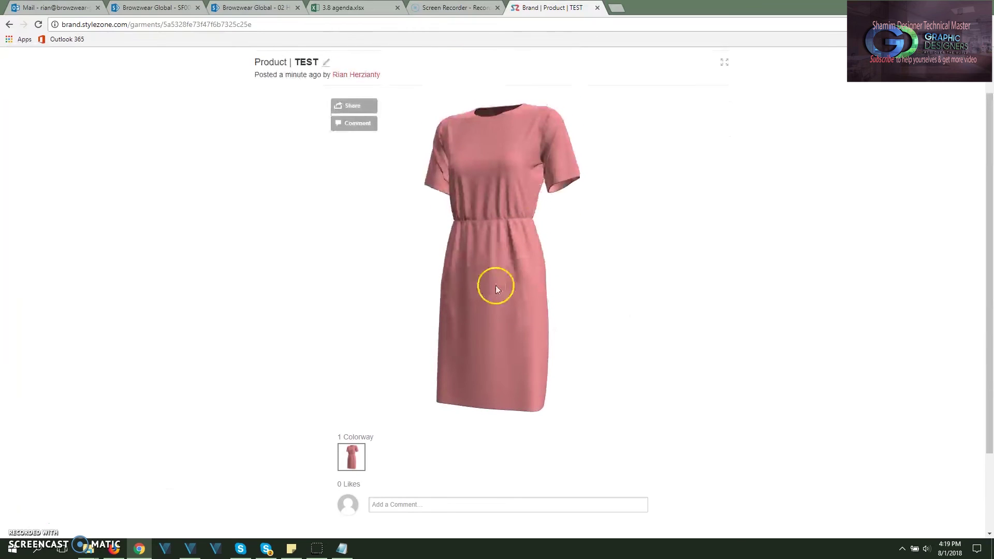
# Step: Open TEST's Edit Product form and scroll down to Downloadable Resources
pyautogui.click(328, 62)
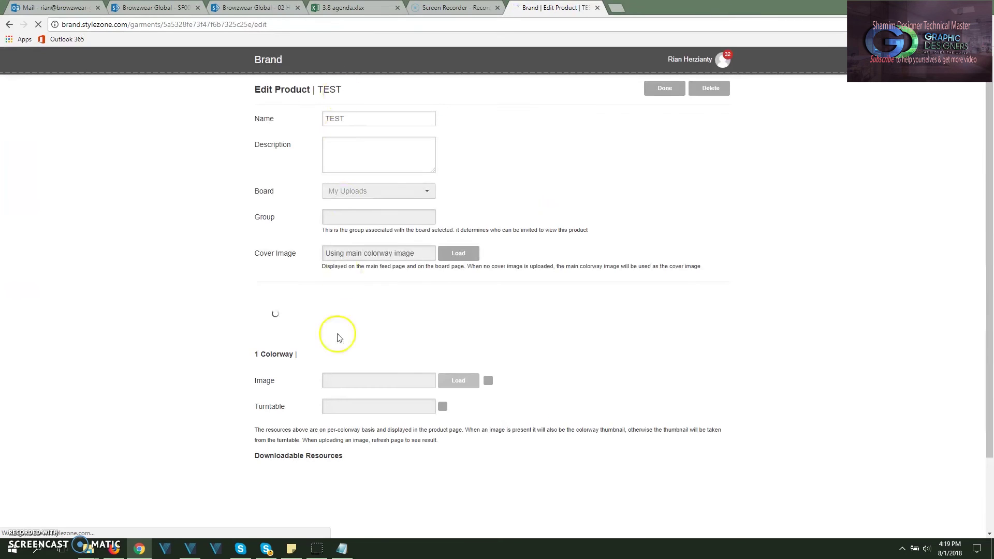
pyautogui.scroll(-2, 347, 409)
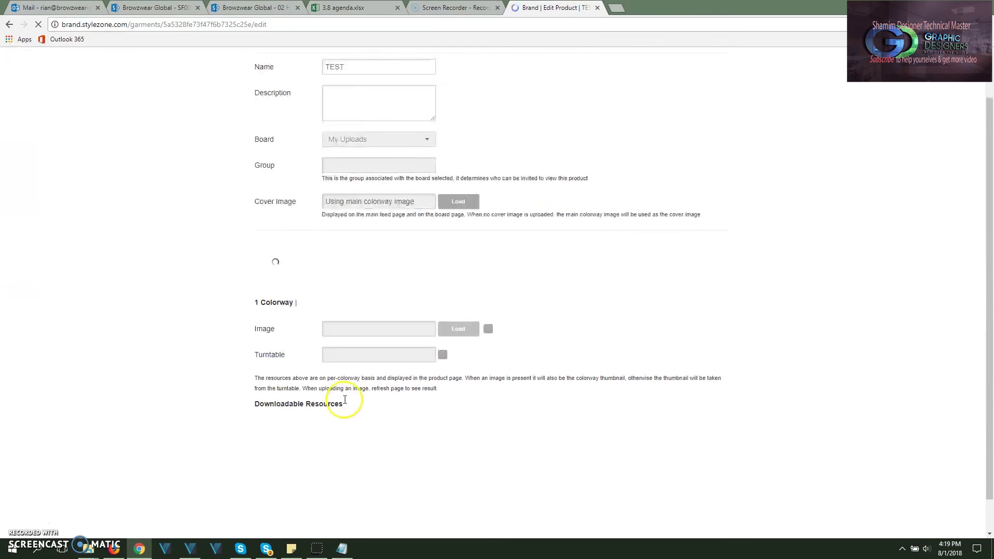
pyautogui.moveTo(318, 369); pyautogui.dragTo(362, 372)
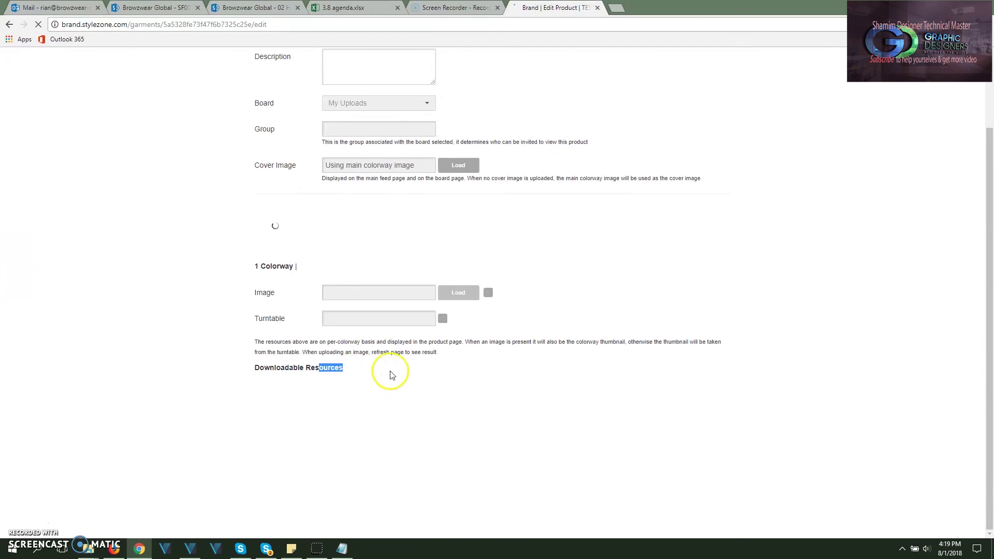
pyautogui.click(414, 412)
pyautogui.scroll(-1, 442, 378)
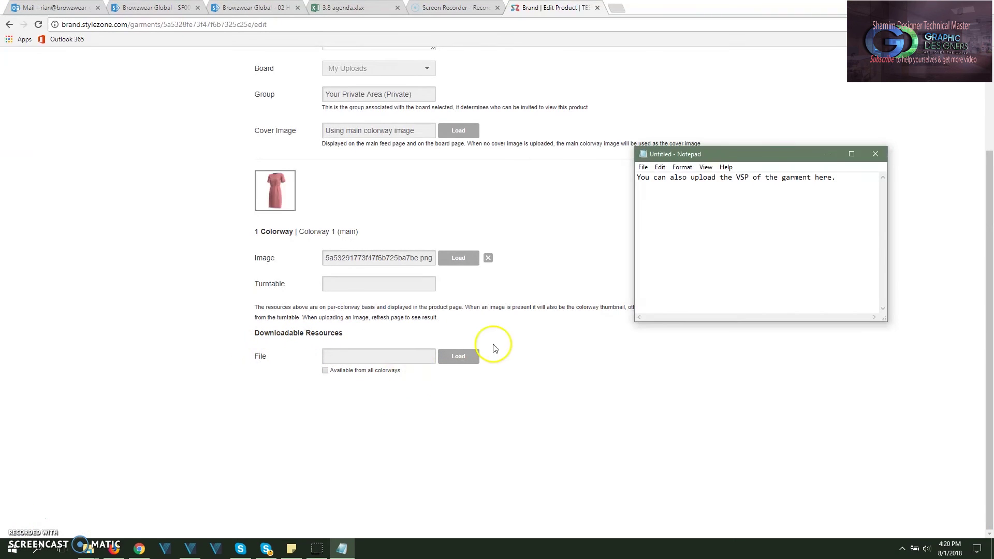
# Step: Upload 7.1_Bias cut gown from Womenswear > Dress as a downloadable resource and save
pyautogui.click(456, 355)
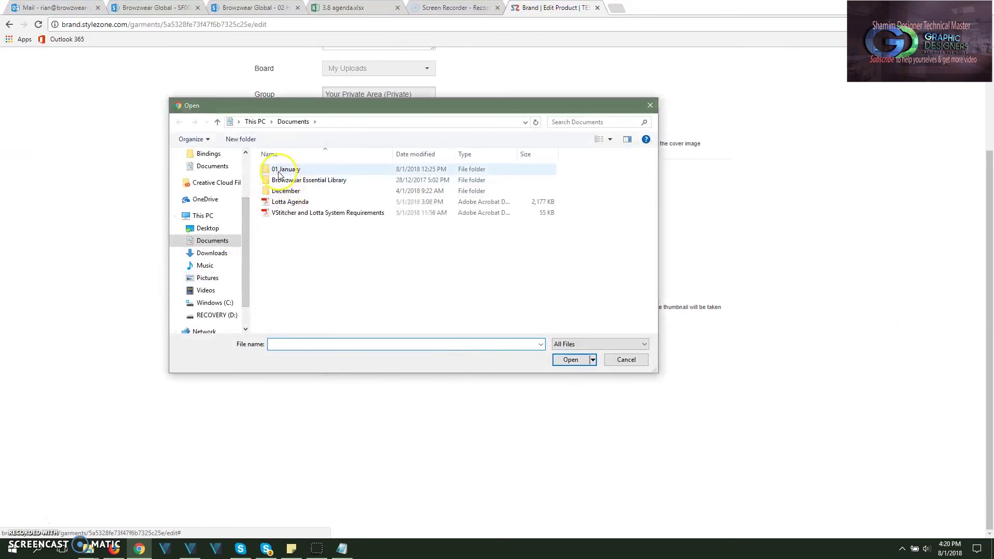
pyautogui.doubleClick(295, 180)
pyautogui.doubleClick(296, 171)
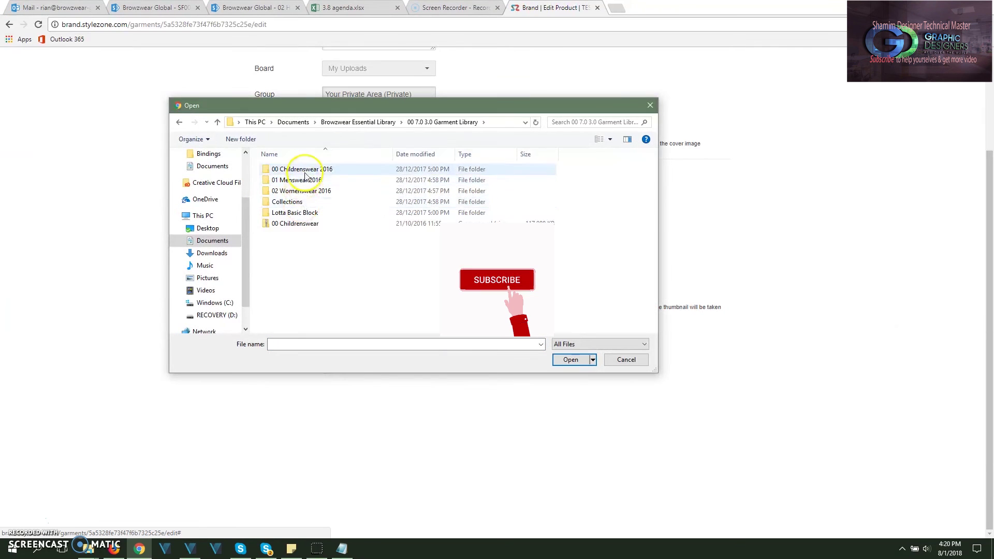
pyautogui.doubleClick(306, 191)
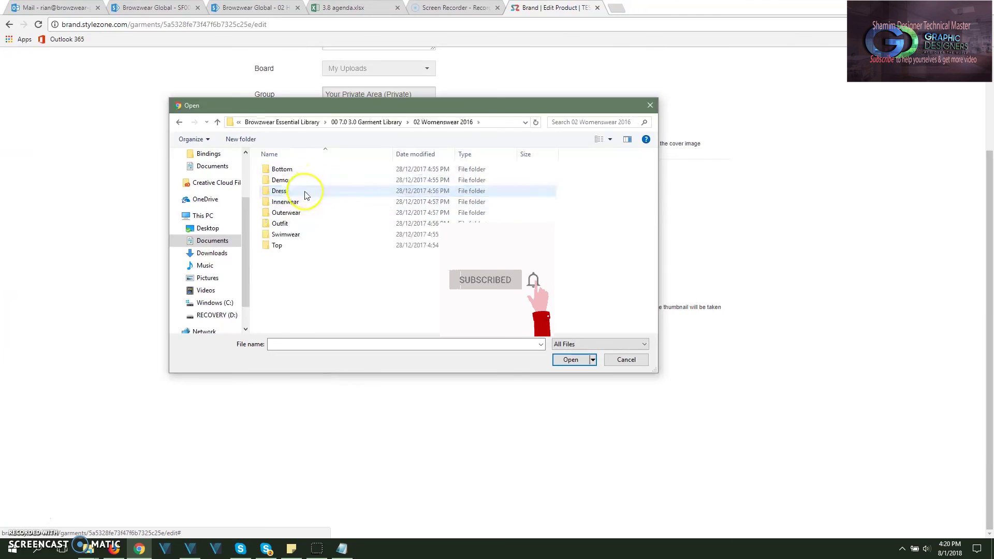
pyautogui.doubleClick(296, 195)
pyautogui.scroll(-3, 308, 246)
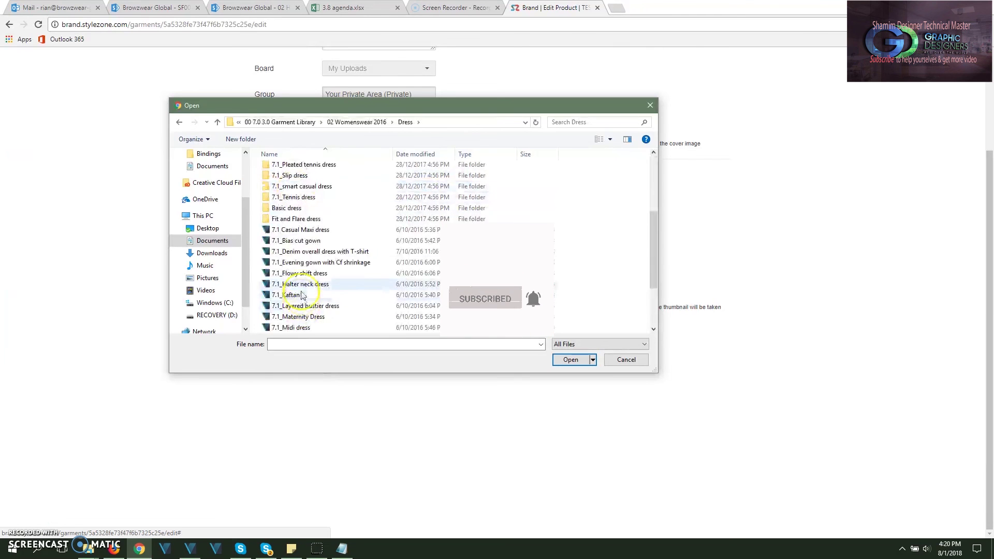
pyautogui.click(308, 241)
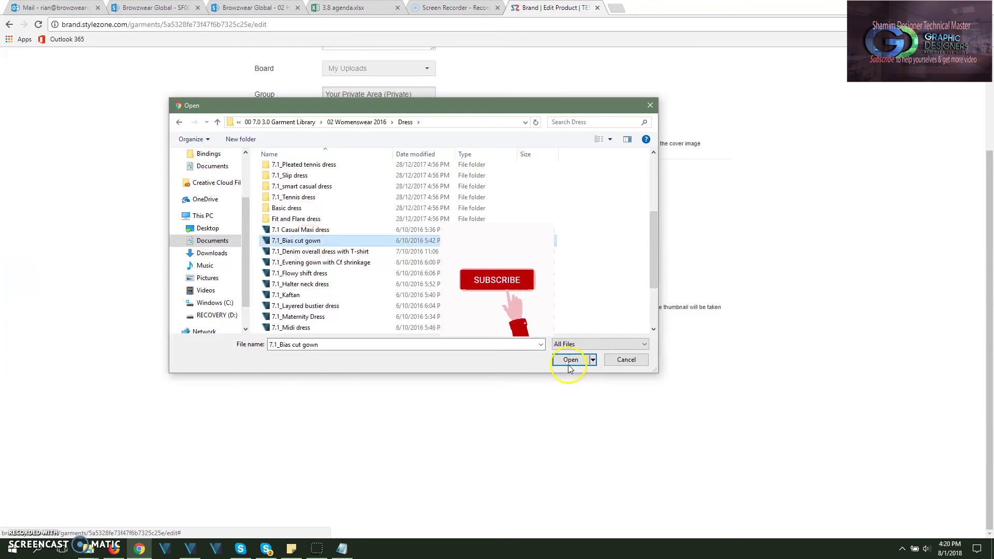
pyautogui.click(571, 360)
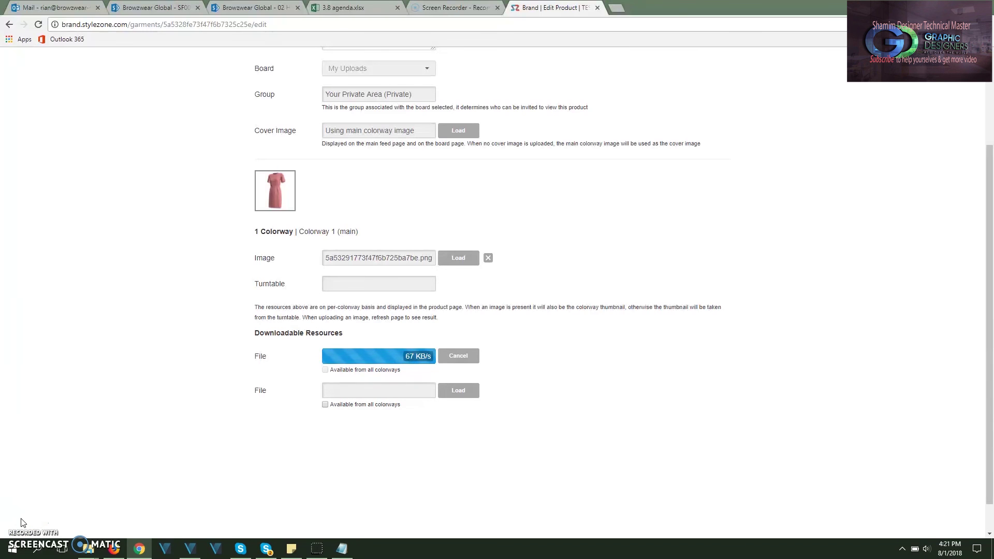
pyautogui.scroll(3, 661, 66)
pyautogui.click(661, 86)
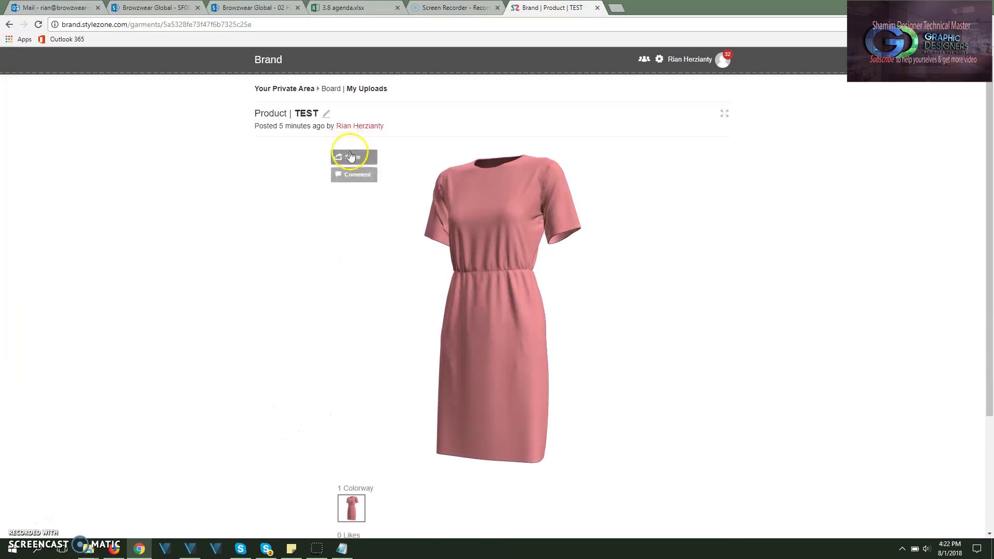
# Step: Start sharing TEST and search destination boards for 't' to list Test and TEST
pyautogui.click(348, 157)
pyautogui.click(398, 173)
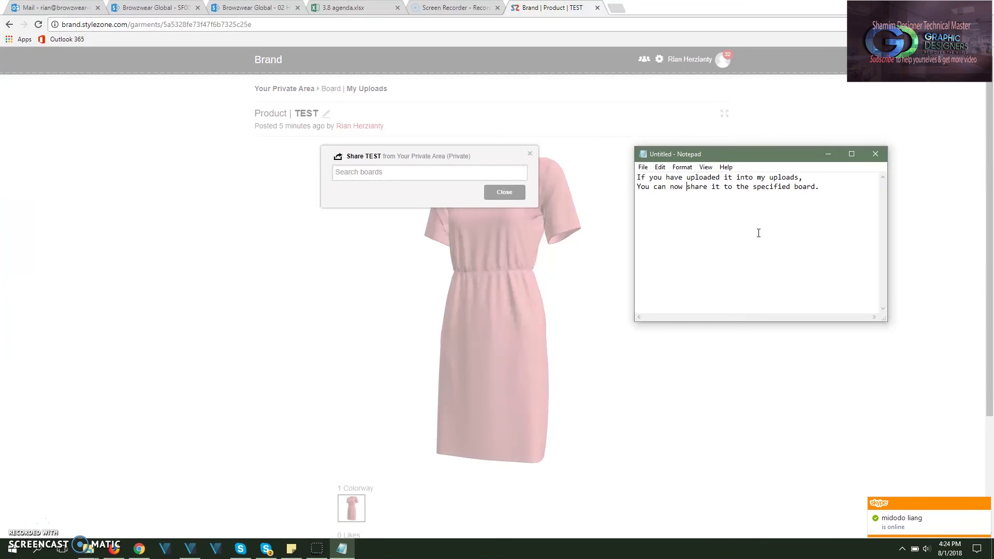
pyautogui.click(370, 172)
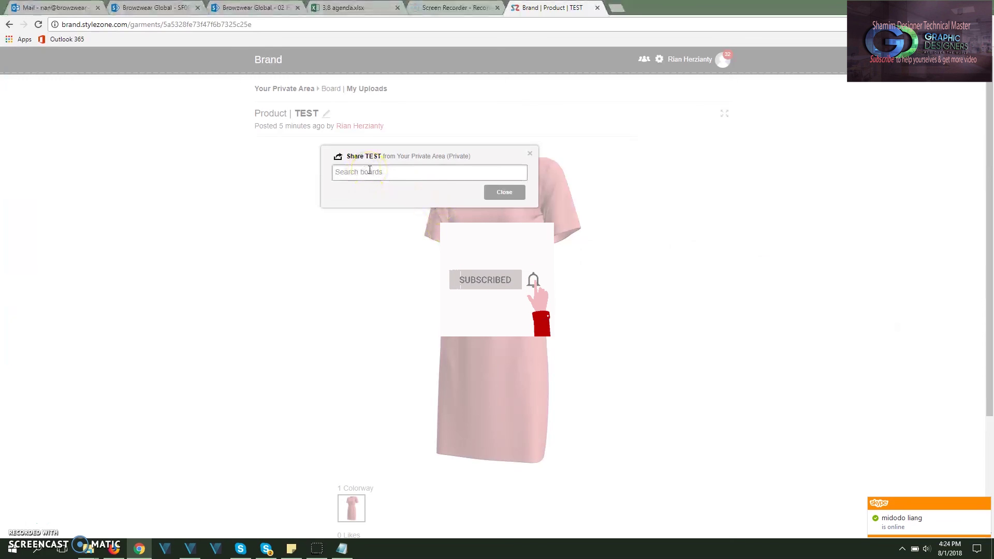
pyautogui.write('t')
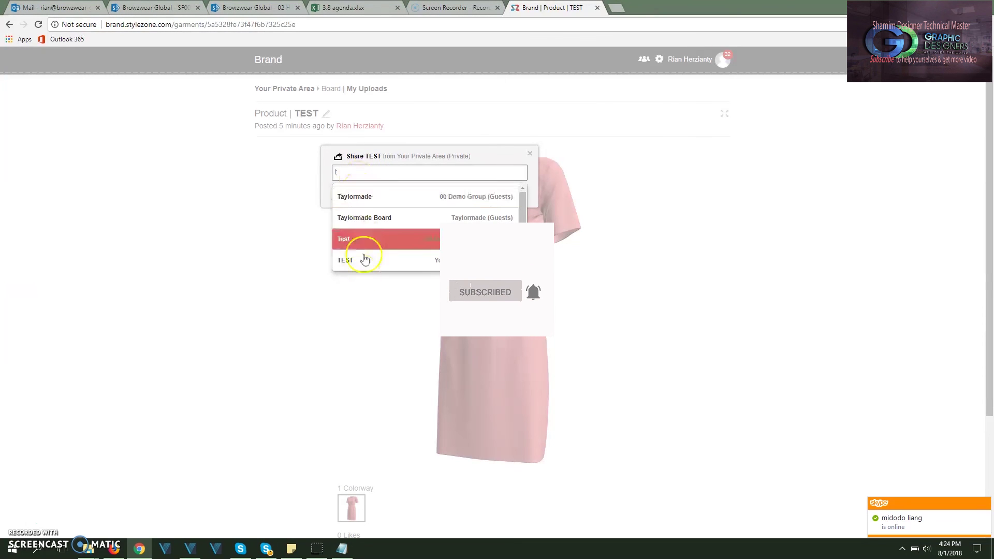